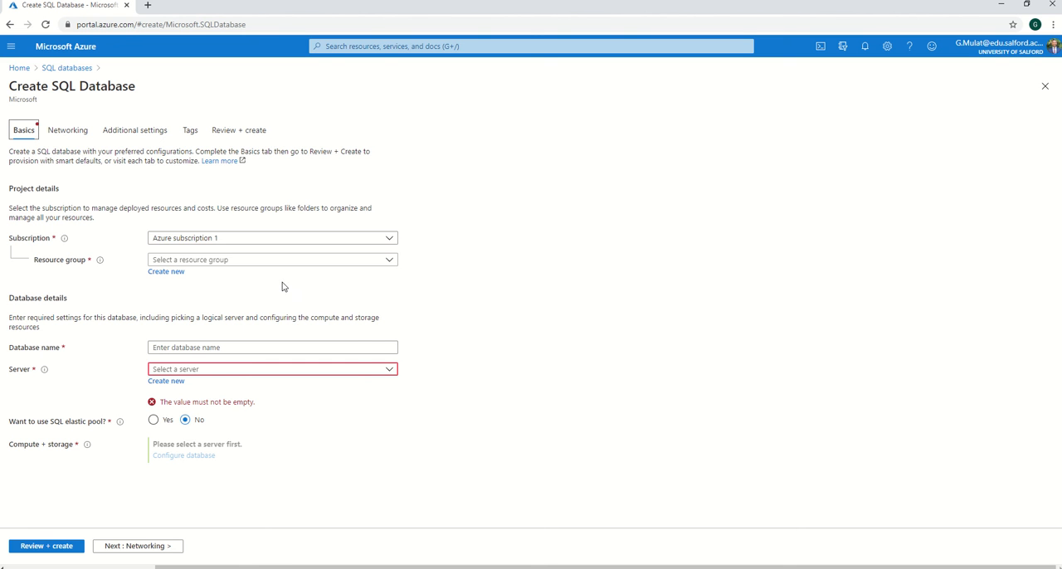
- Create a new resource group named informationsystemsdemoRG for the SQL database
{"action": "left_click", "coordinate": [168, 271]}
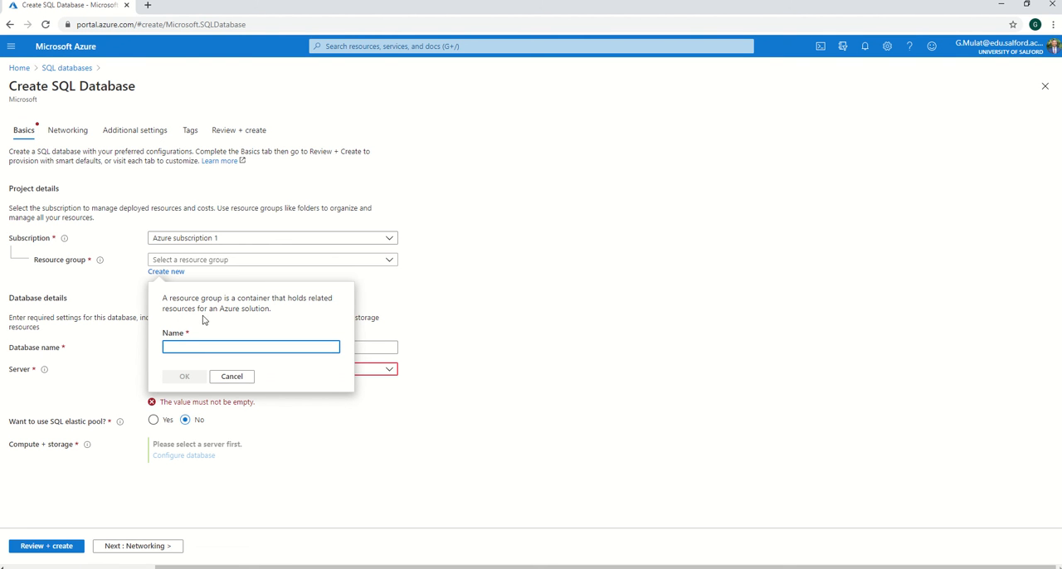
{"action": "type", "text": "informationsystemsdemoRG1"}
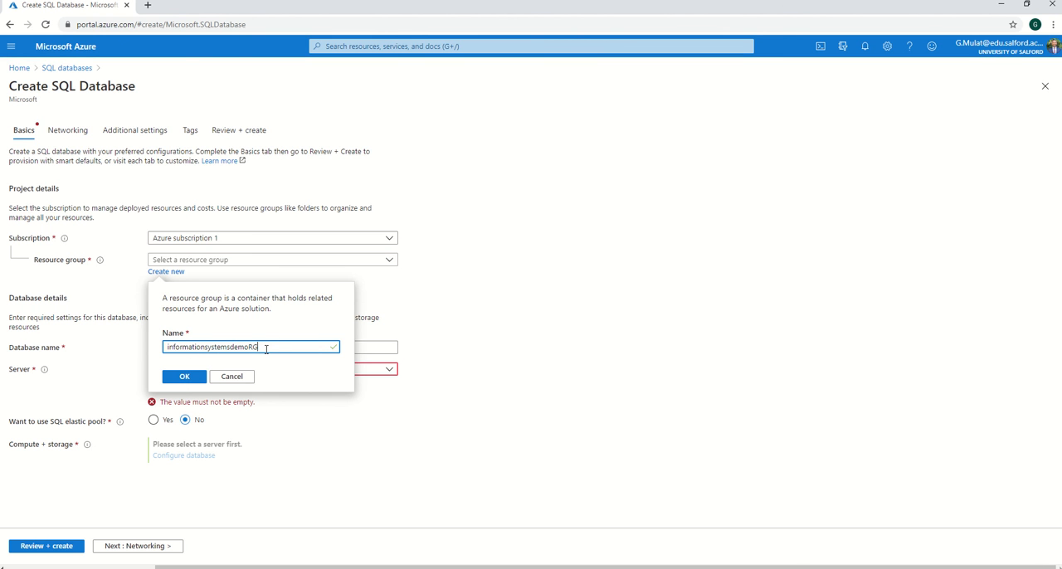
{"action": "left_click", "coordinate": [185, 376]}
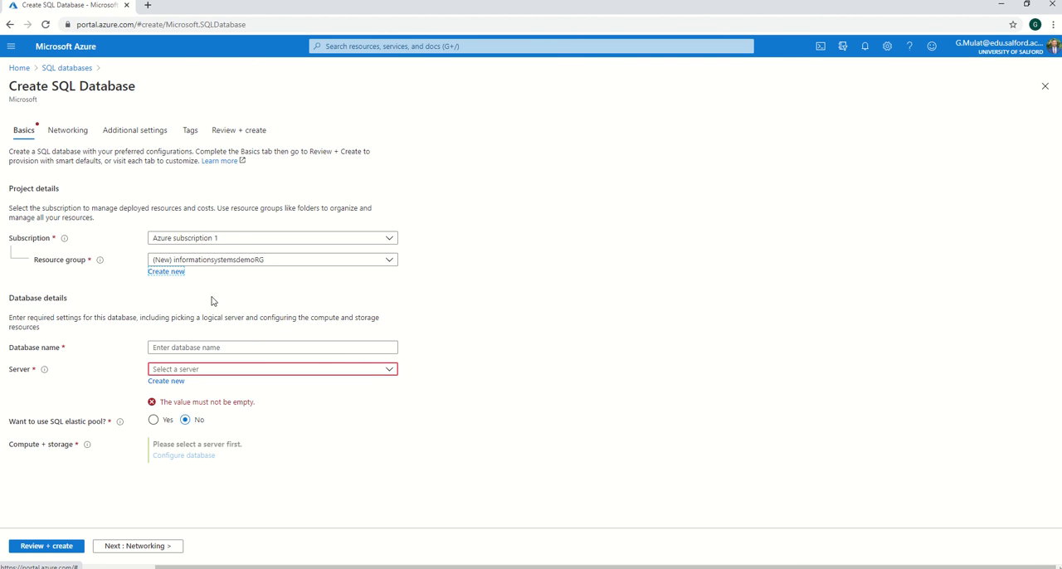
- Start a new server for the database, named informationsystemsdemoserver, with the admin login AD
{"action": "left_click", "coordinate": [174, 382]}
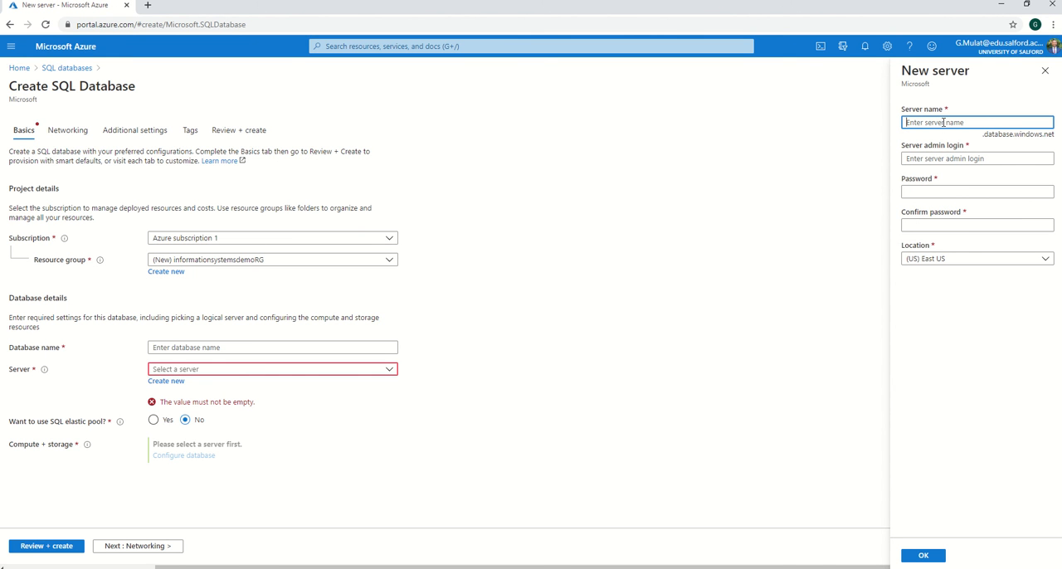
{"action": "type", "text": "informationsystemsdemoRG1"}
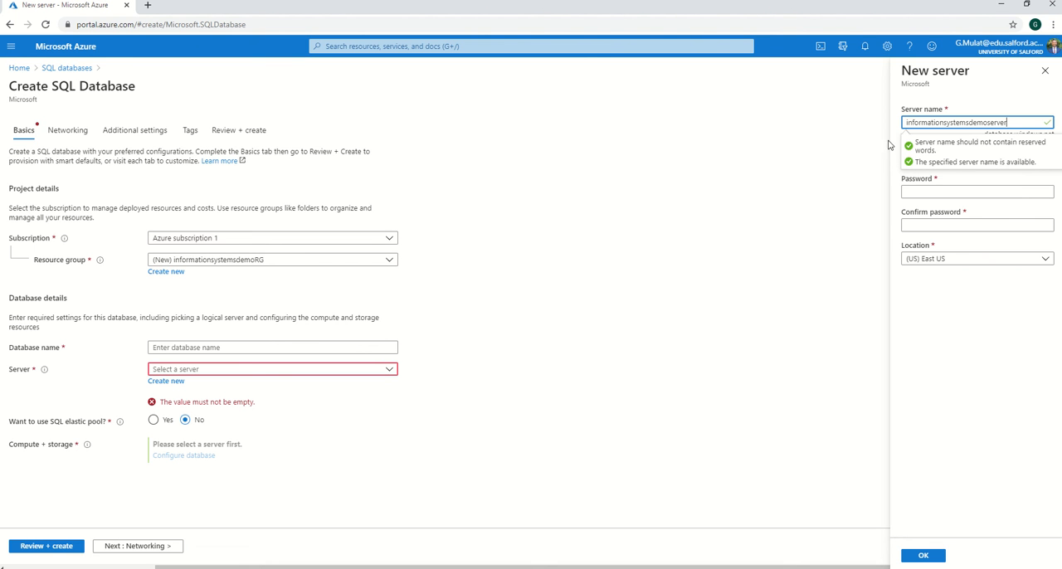
{"action": "left_click", "coordinate": [917, 158]}
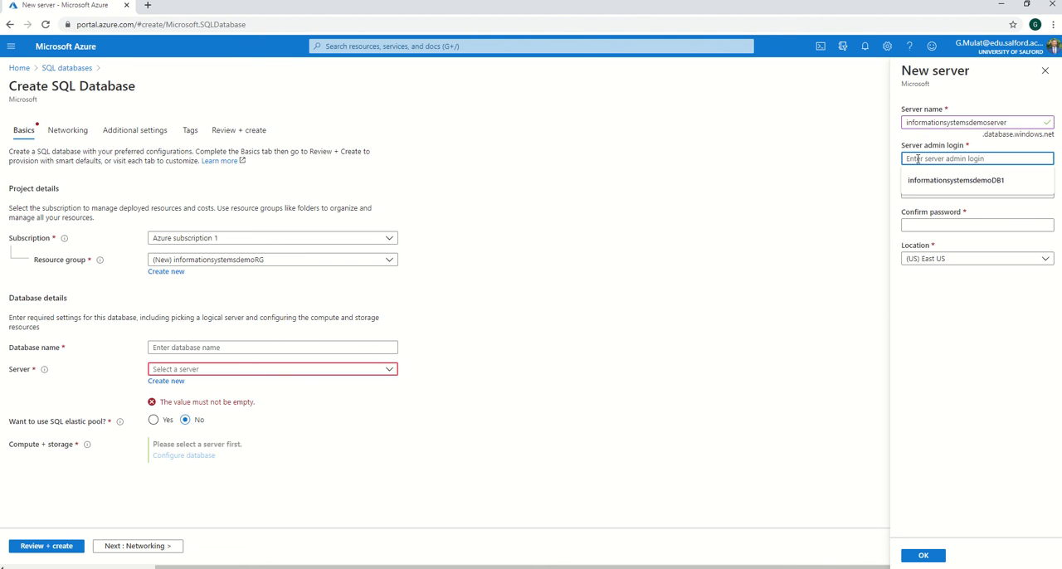
{"action": "type", "text": "AD"}
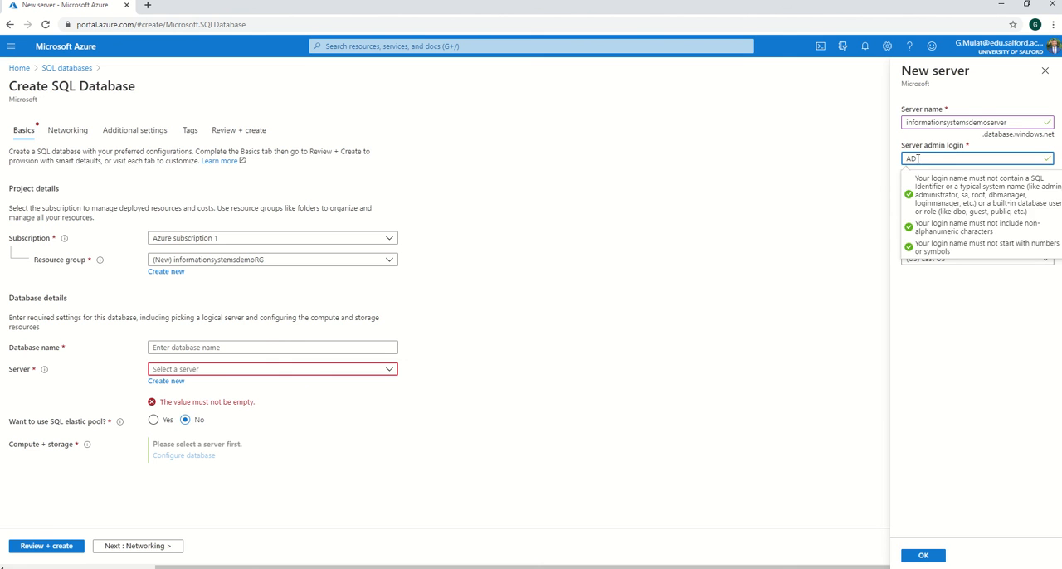
- Enter the server admin password and repeat it in the password confirmation
{"action": "left_click", "coordinate": [922, 191]}
{"action": "left_click", "coordinate": [921, 192]}
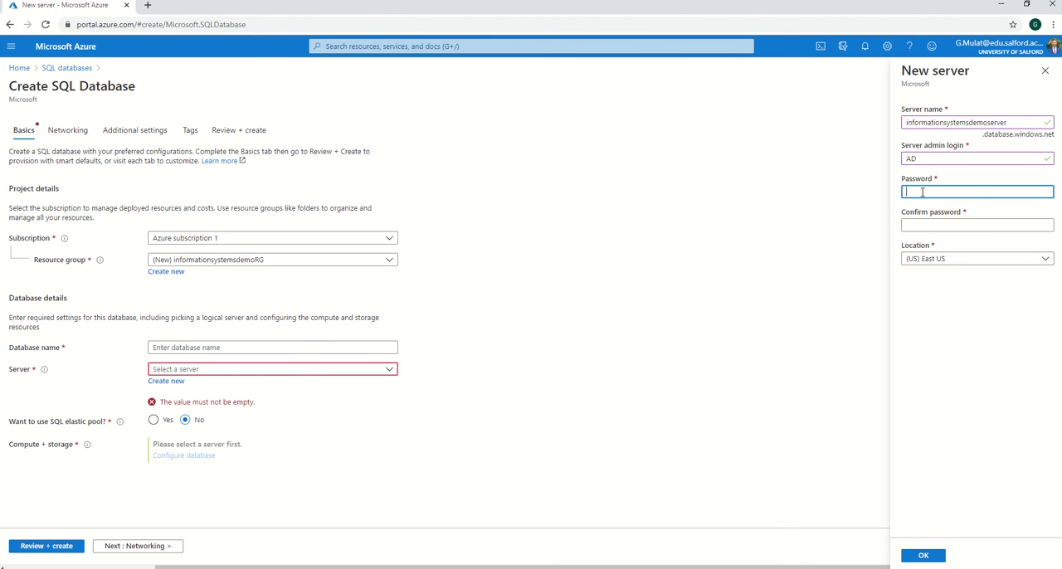
{"action": "type", "text": "a"}
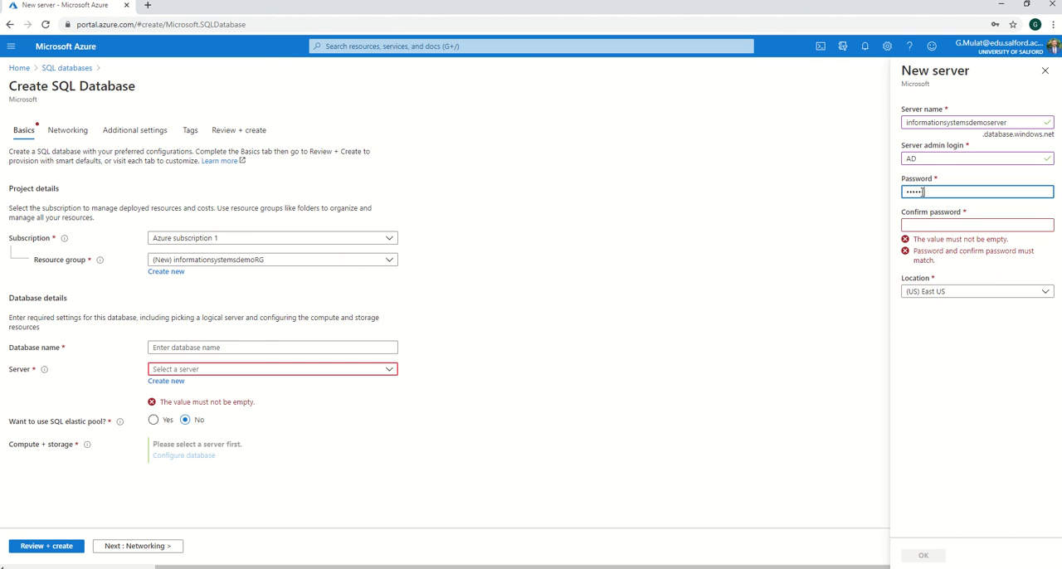
{"action": "left_click", "coordinate": [879, 239]}
{"action": "left_click", "coordinate": [918, 223]}
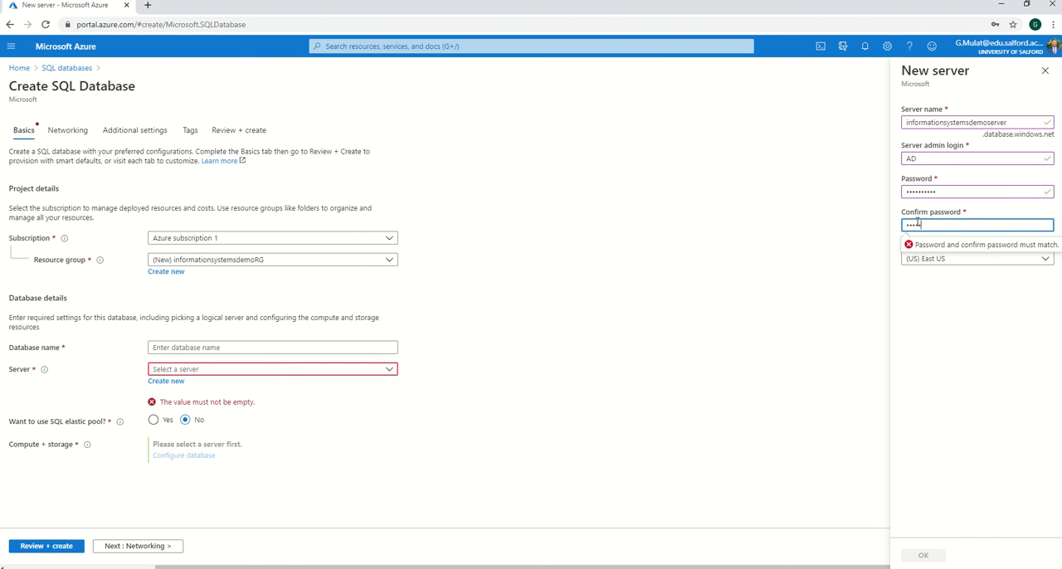
{"action": "left_click", "coordinate": [975, 310]}
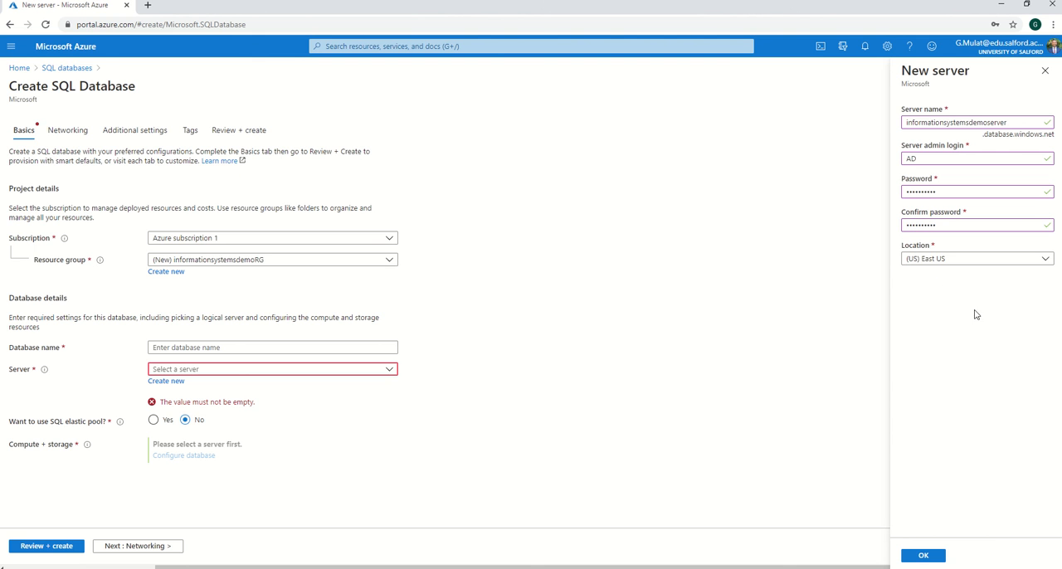
- Review the server locations, keep (US) East US, confirm the new server and decline the browser's password update
{"action": "left_click", "coordinate": [926, 264]}
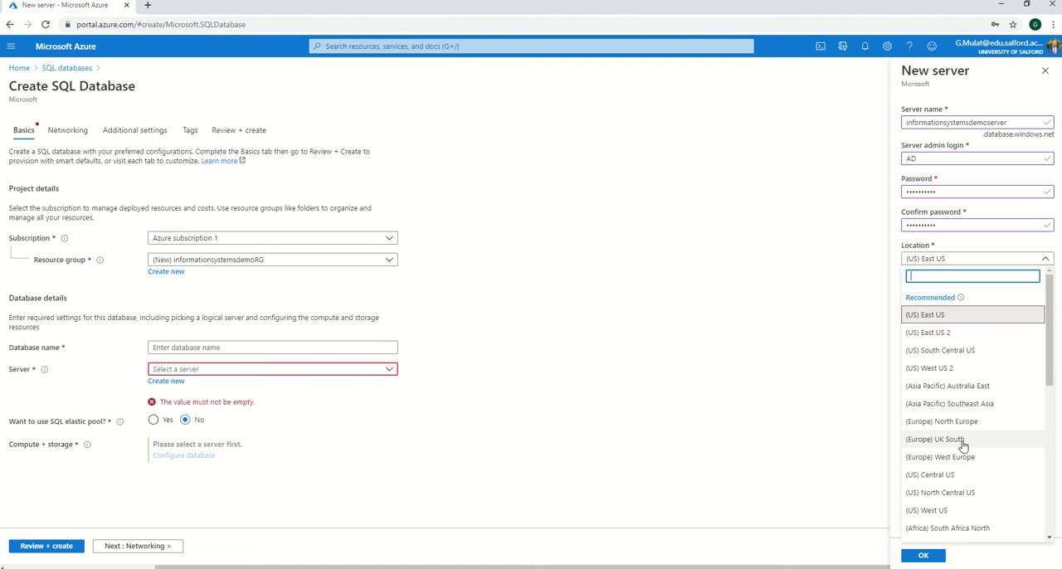
{"action": "scroll", "coordinate": [961, 437], "scroll_direction": "down", "scroll_amount": 3}
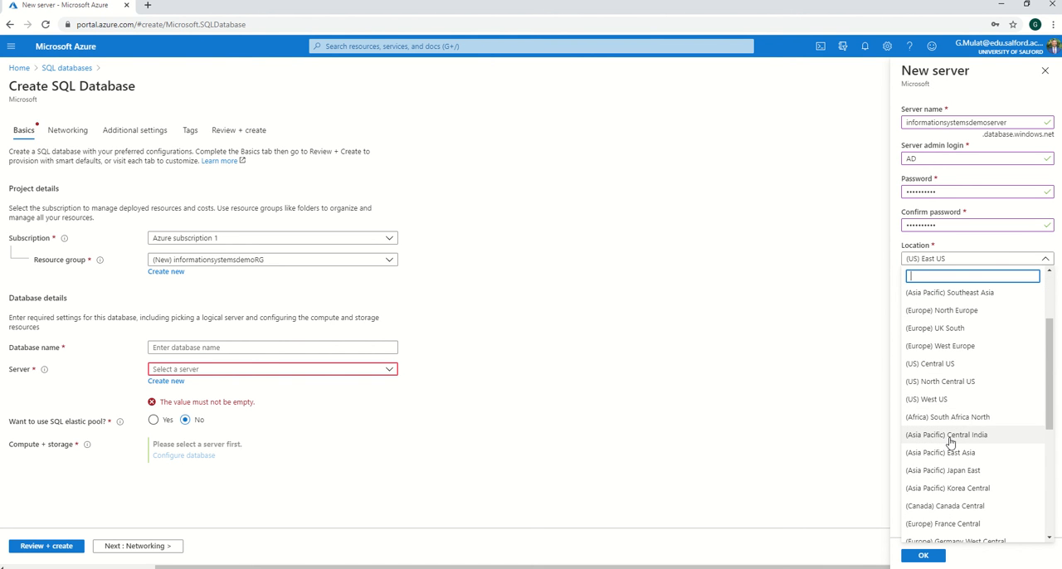
{"action": "left_click", "coordinate": [873, 382]}
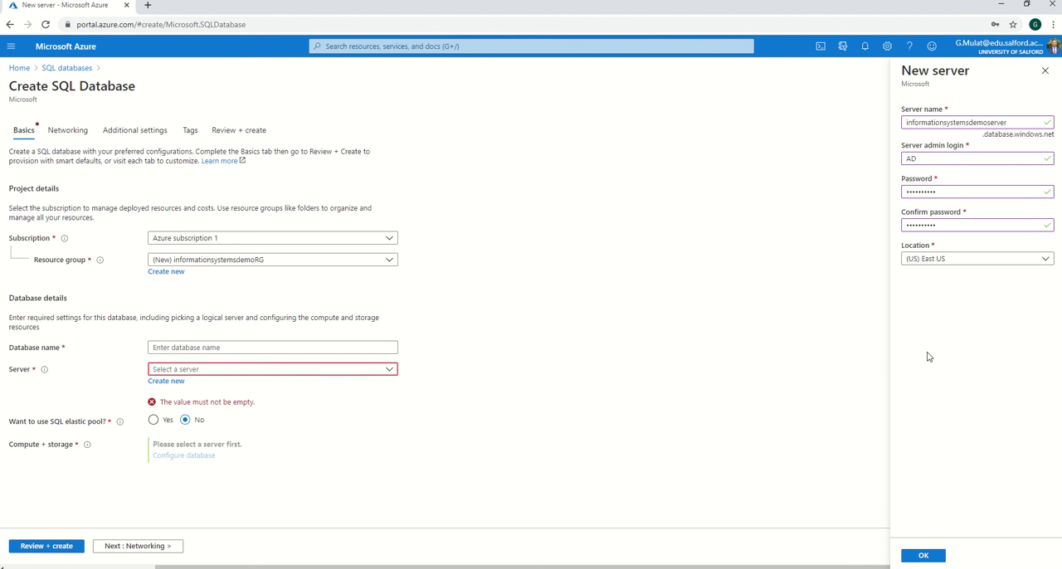
{"action": "left_click", "coordinate": [926, 556]}
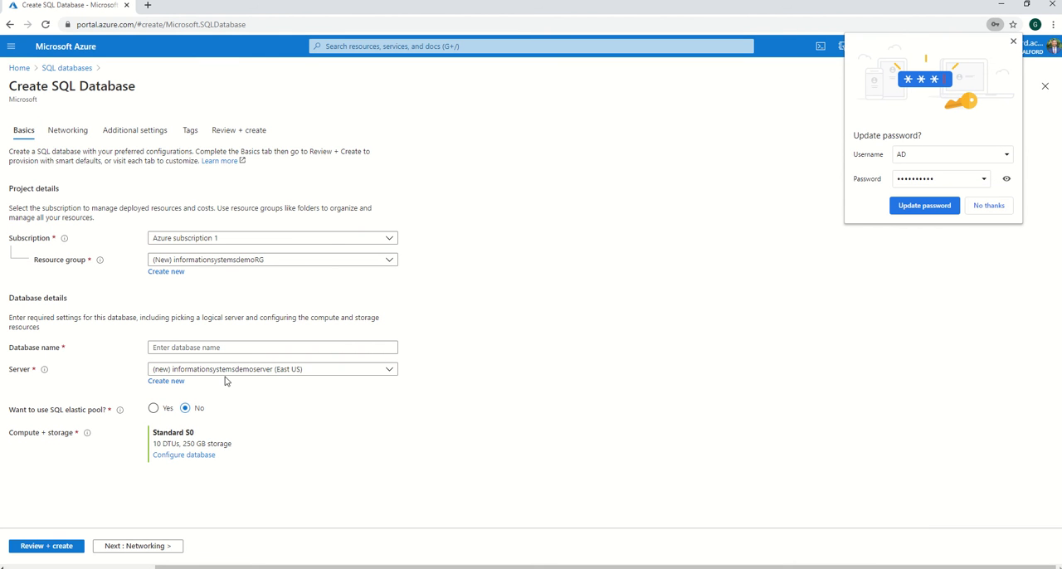
{"action": "left_click", "coordinate": [990, 206]}
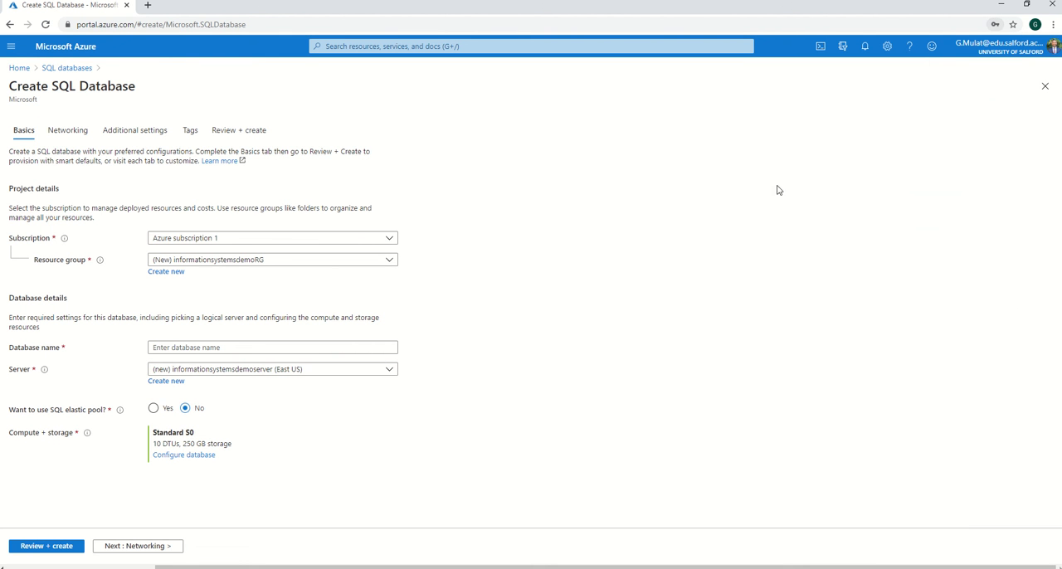
- Name the database informationsystemsdemoDB
{"action": "left_click", "coordinate": [206, 347]}
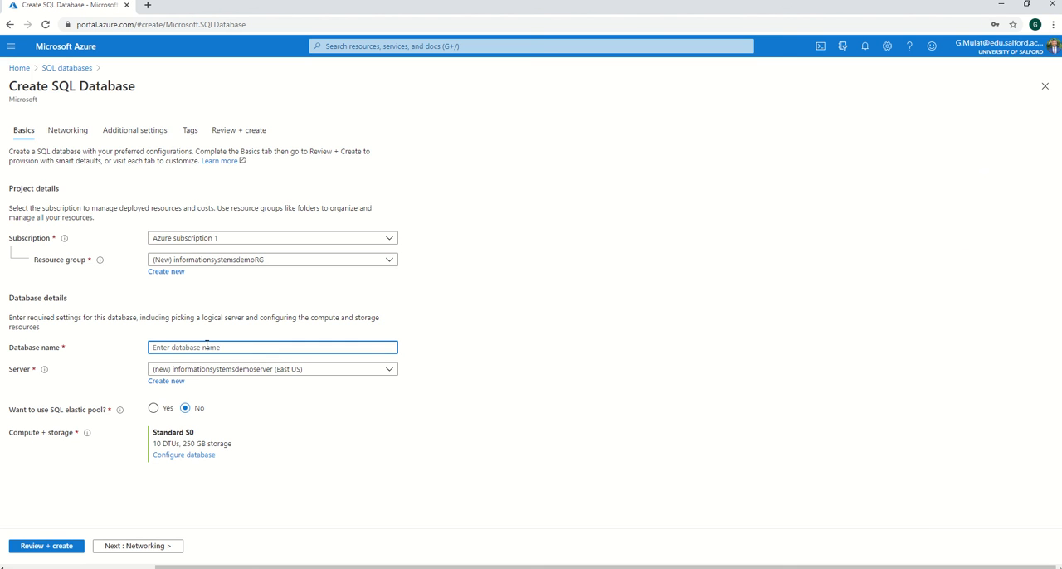
{"action": "type", "text": "informationsystemsdemoRG1="}
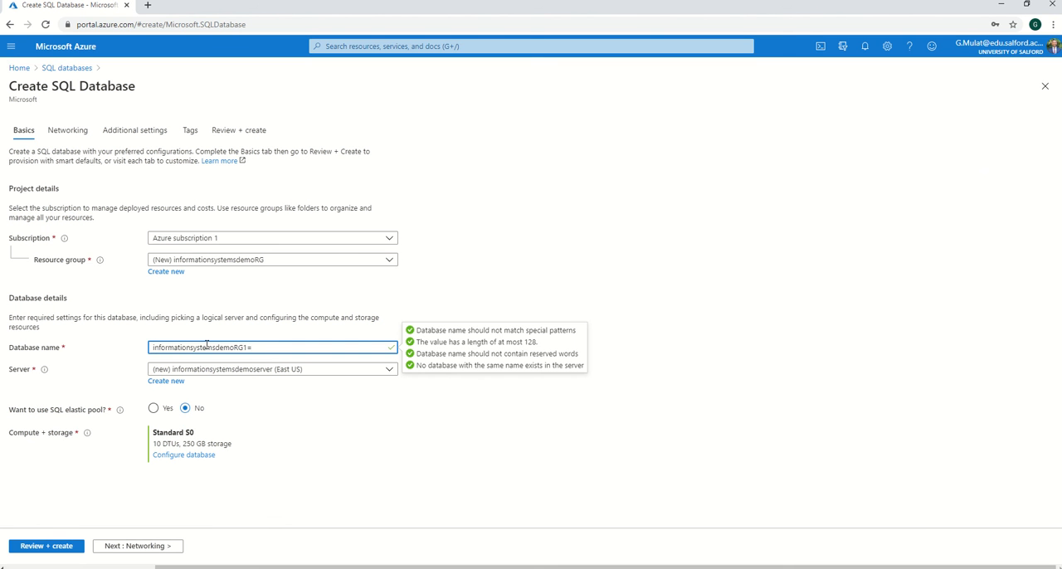
{"action": "key", "text": "BackSpace"}
{"action": "type", "text": "DB"}
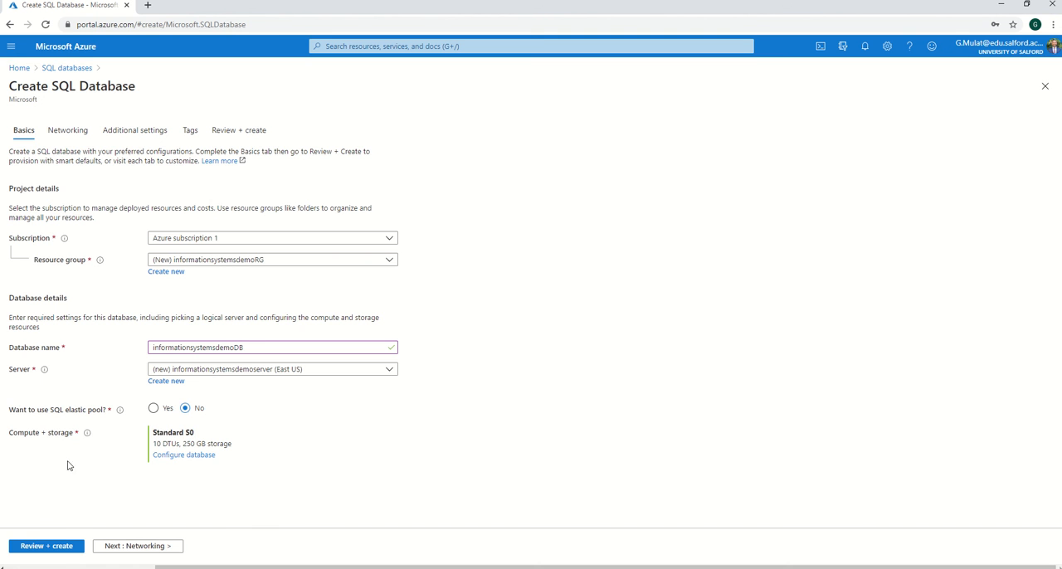
- Review the SQL database configuration summary and create the database
{"action": "left_click", "coordinate": [63, 548]}
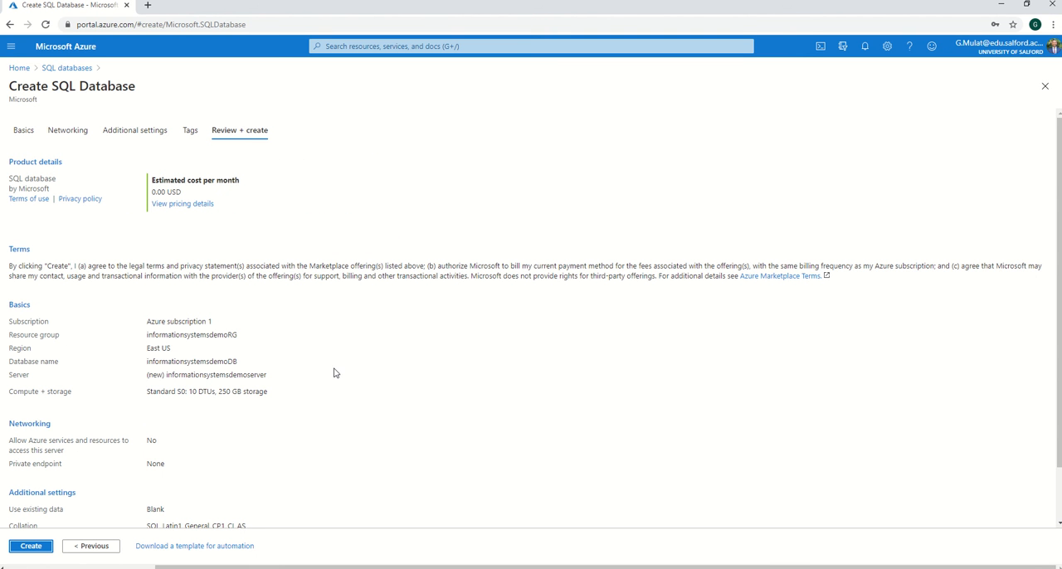
{"action": "scroll", "coordinate": [318, 353], "scroll_direction": "down", "scroll_amount": 1}
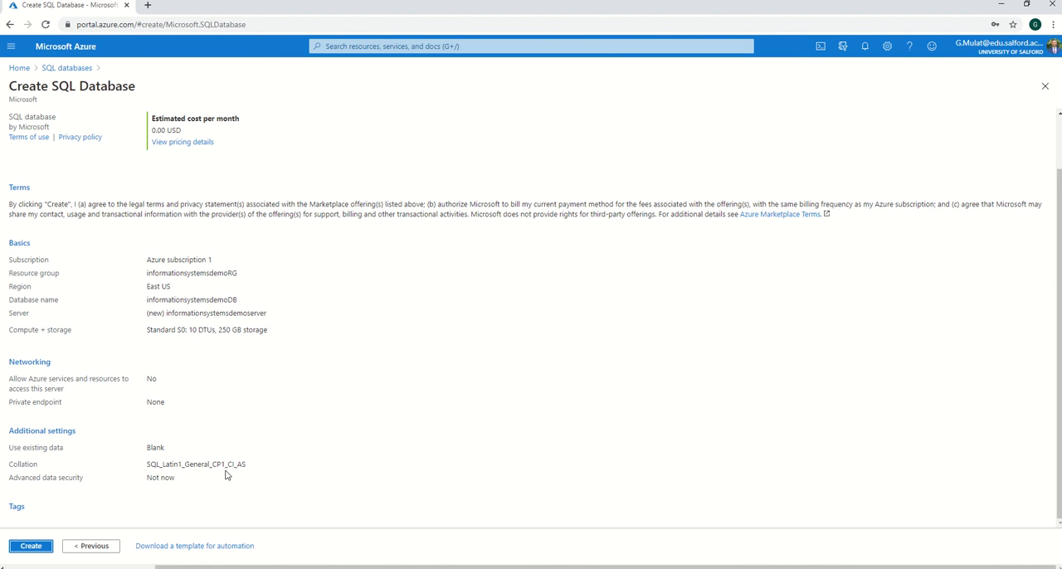
{"action": "scroll", "coordinate": [202, 431], "scroll_direction": "up", "scroll_amount": 1}
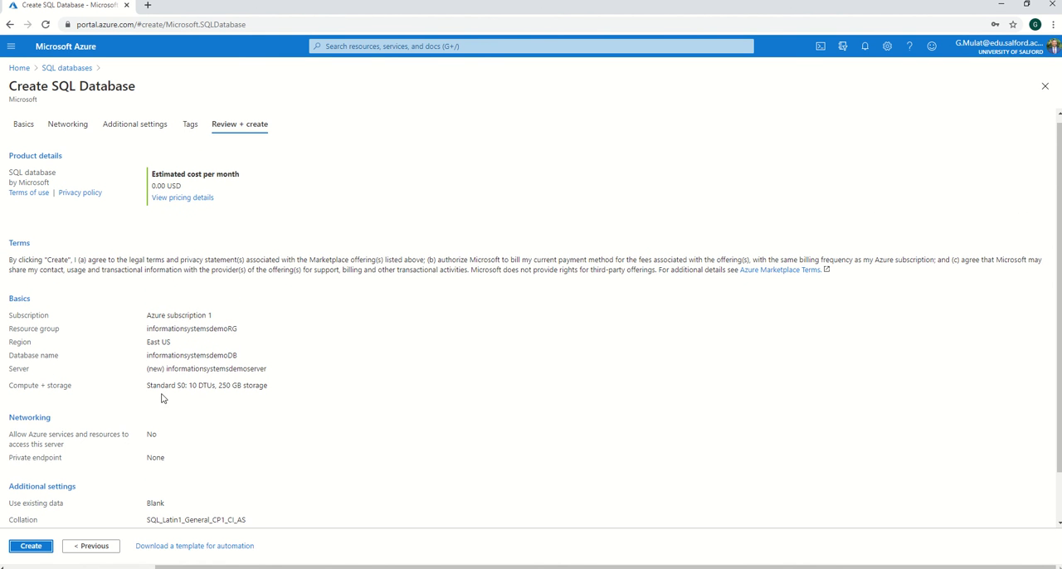
{"action": "left_click", "coordinate": [31, 546]}
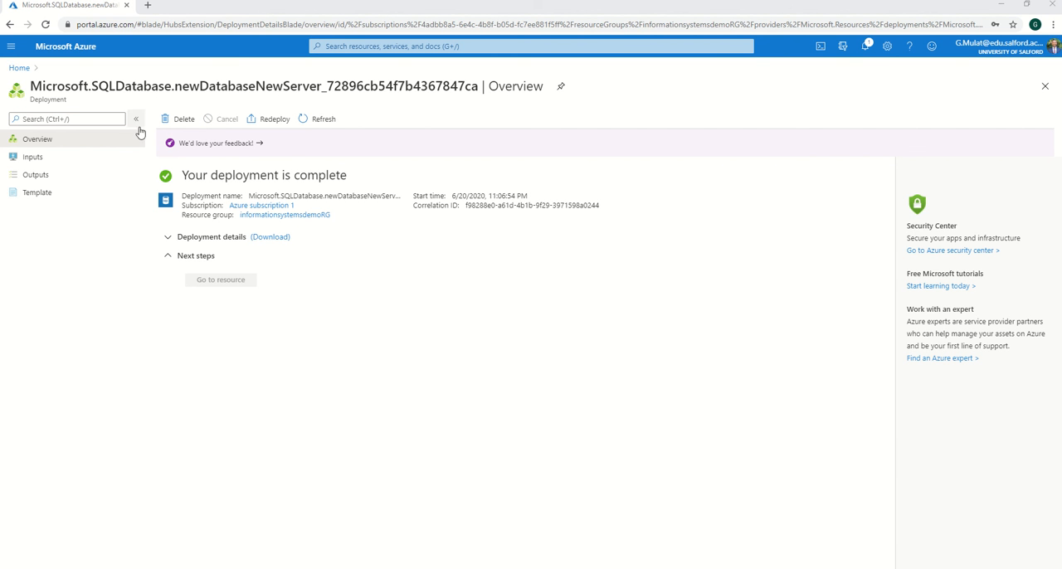
- Check the deployment details and notifications, and open the newly deployed database resource
{"action": "left_click", "coordinate": [170, 239]}
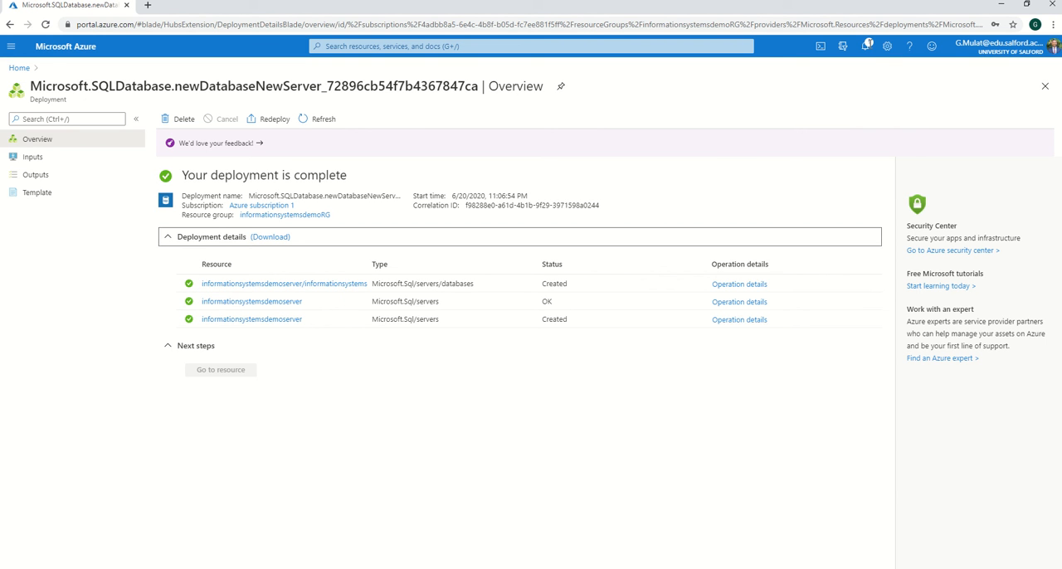
{"action": "left_click", "coordinate": [866, 46]}
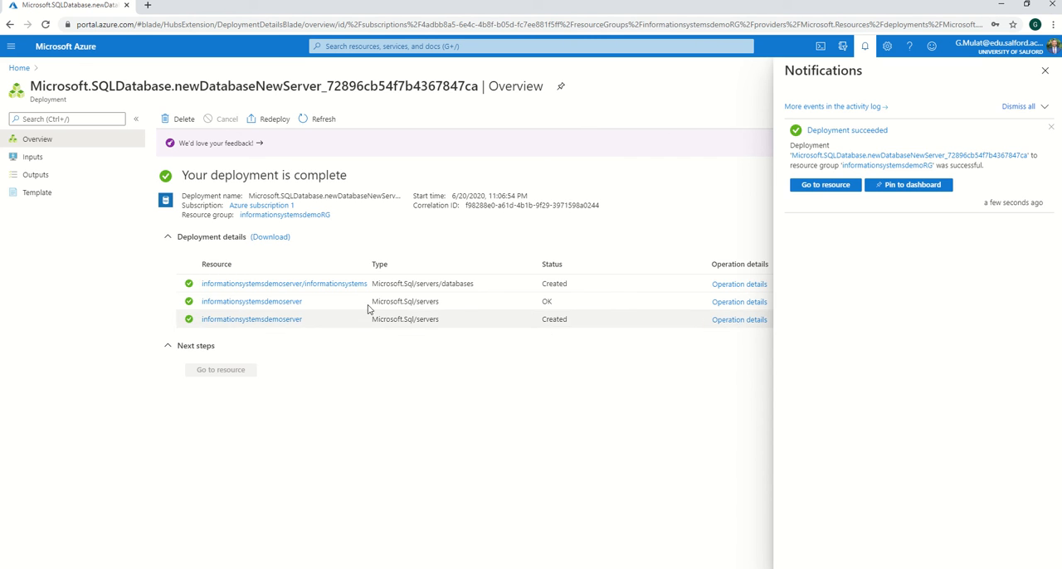
{"action": "left_click", "coordinate": [338, 285]}
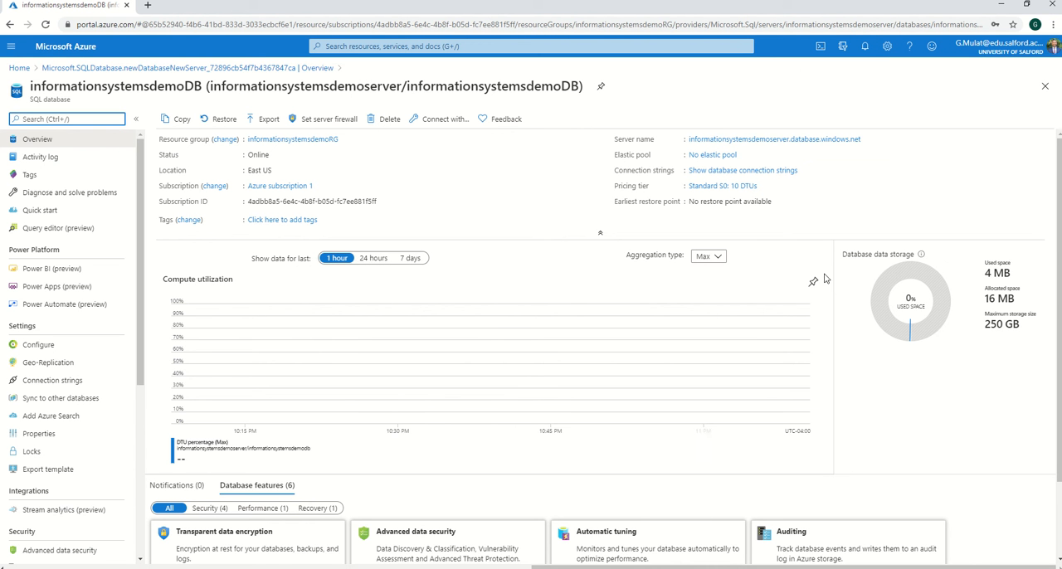
- Examine the database's overview, including compute utilization, database features and the available management options
{"action": "scroll", "coordinate": [710, 256], "scroll_direction": "down", "scroll_amount": 1}
{"action": "scroll", "coordinate": [705, 274], "scroll_direction": "up", "scroll_amount": 1}
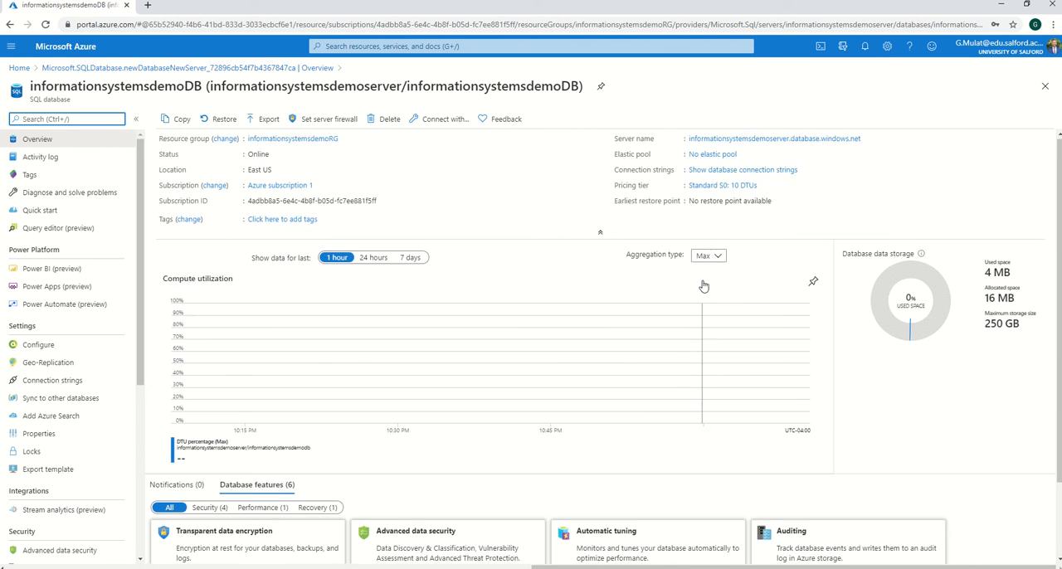
{"action": "scroll", "coordinate": [494, 287], "scroll_direction": "down", "scroll_amount": 2}
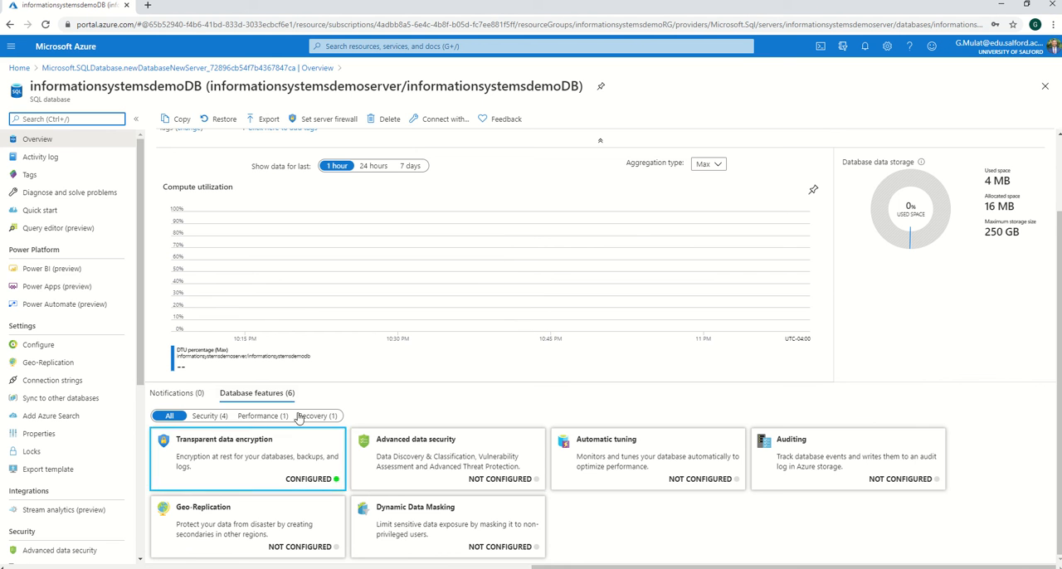
{"action": "scroll", "coordinate": [58, 391], "scroll_direction": "down", "scroll_amount": 3}
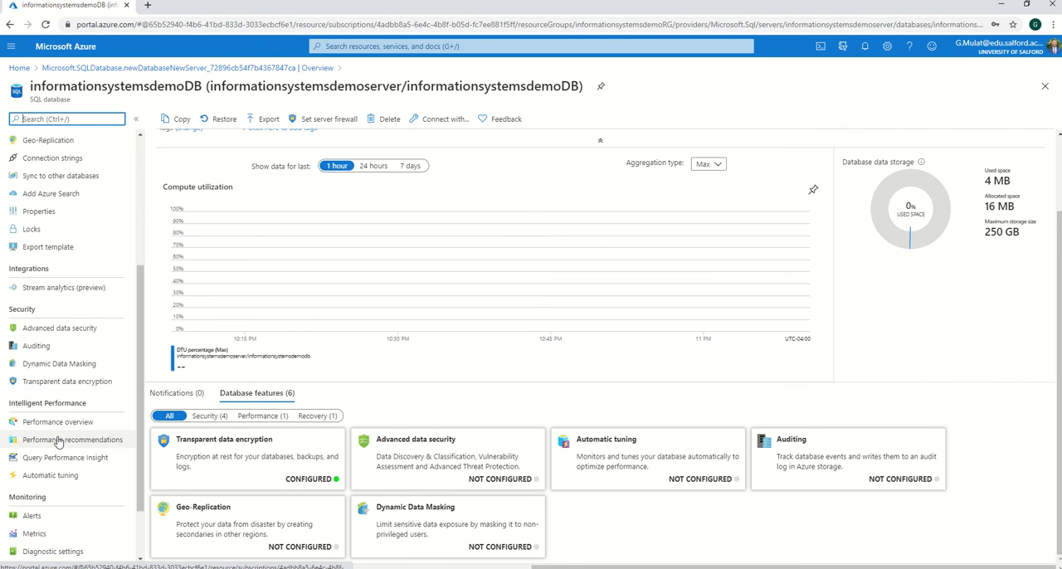
{"action": "scroll", "coordinate": [63, 380], "scroll_direction": "up", "scroll_amount": 3}
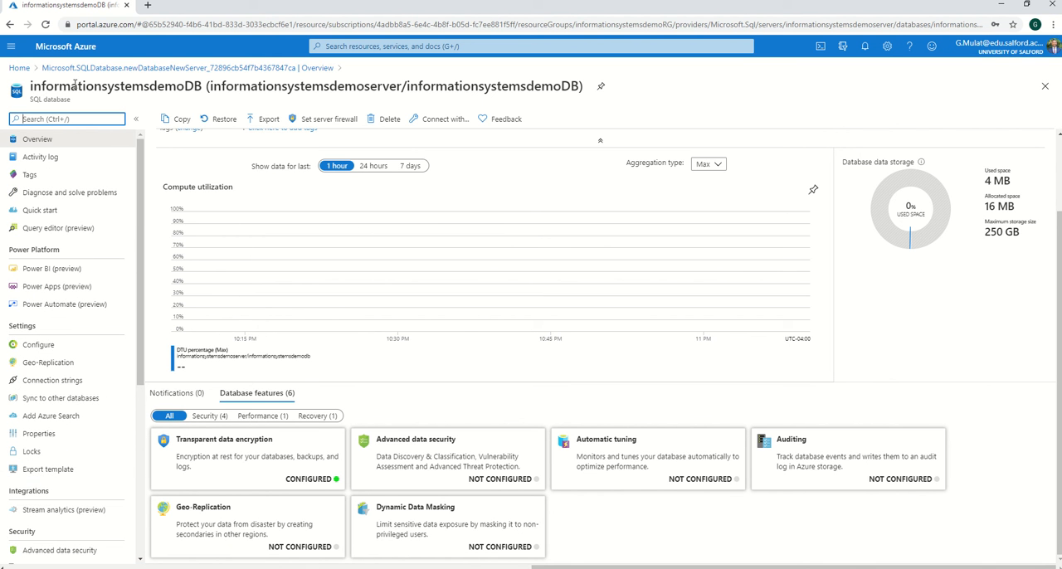
- View the informationsystemsdemoRG1 resource group from the recent resources on the home page, and reopen the informationsystemsdemoDB database
{"action": "left_click", "coordinate": [19, 67]}
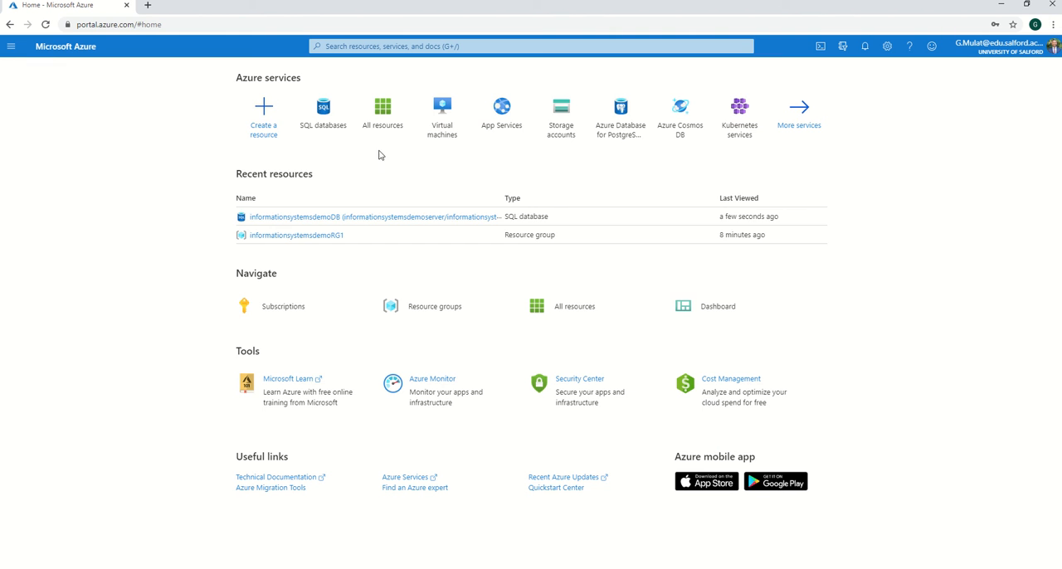
{"action": "left_click", "coordinate": [326, 237]}
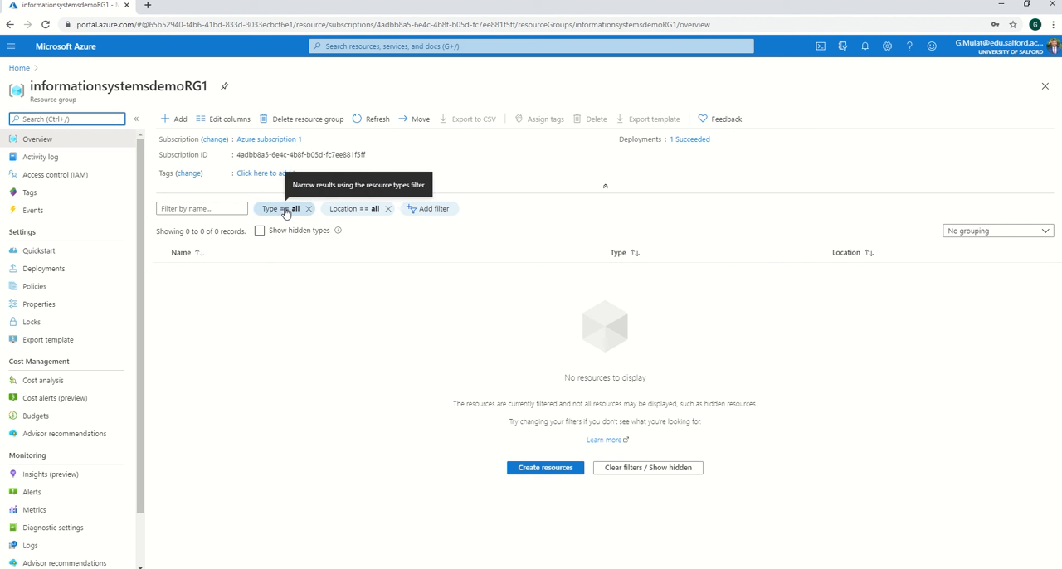
{"action": "left_click", "coordinate": [20, 67]}
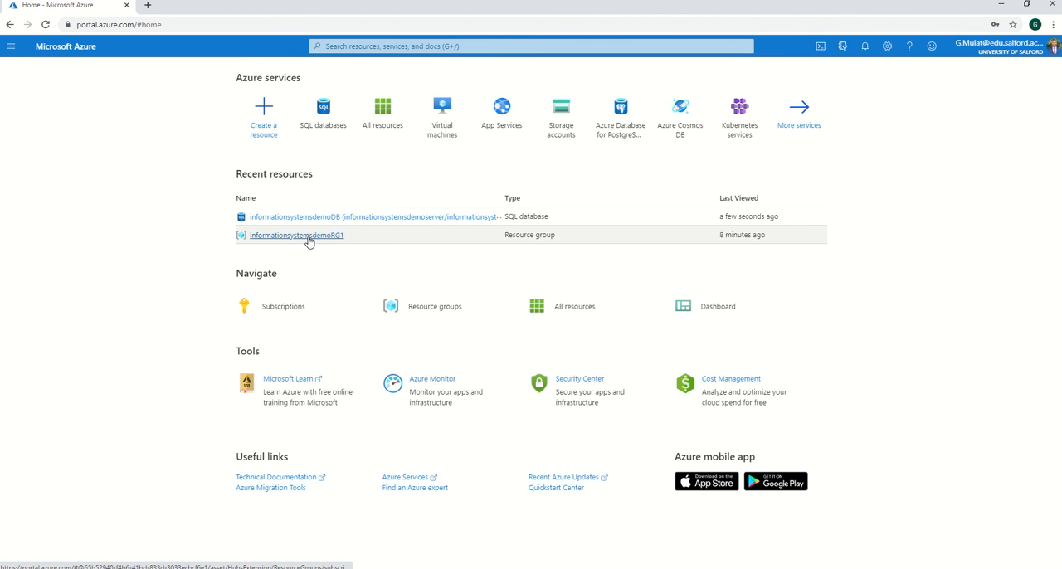
{"action": "left_click", "coordinate": [330, 219]}
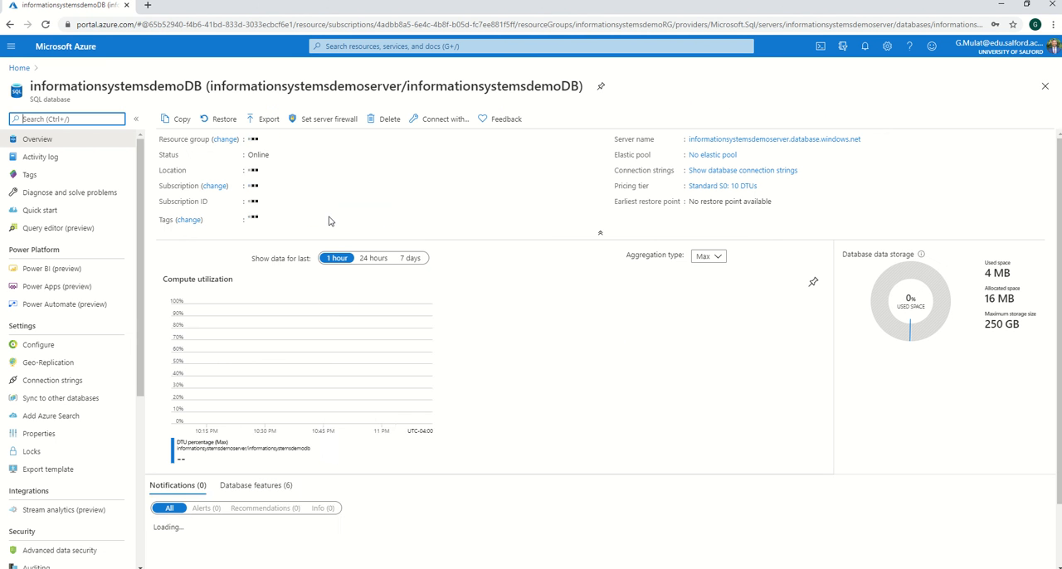